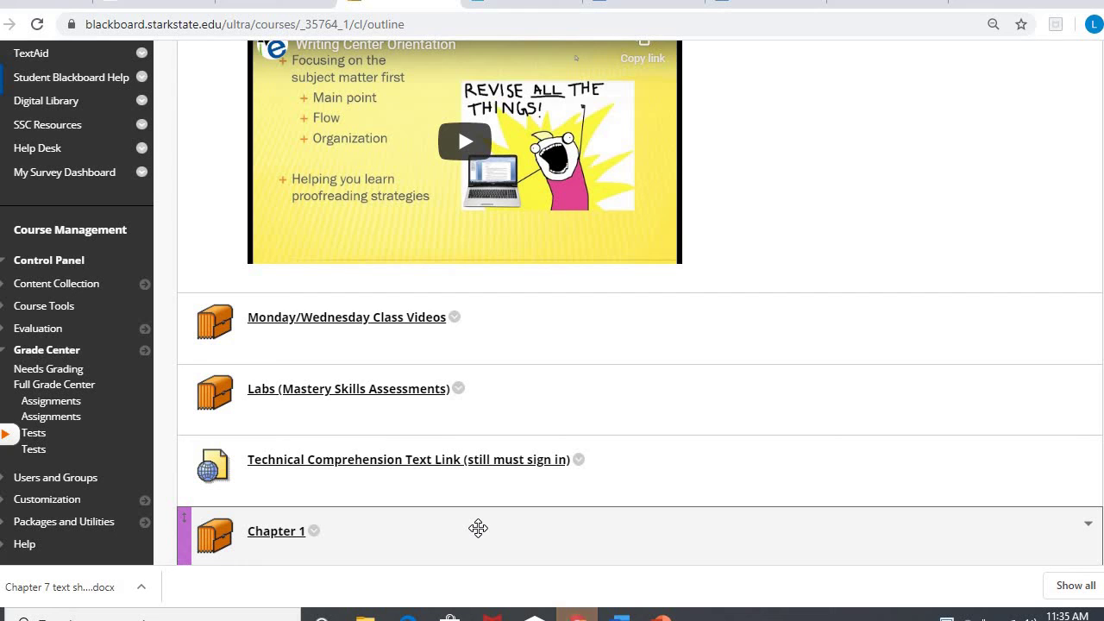
- Open Drawing Conclusions Post Test 1 from the Drawing Conclusions folder in Labs (Mastery Skills Assessments) and begin the test
left_click(395, 396)
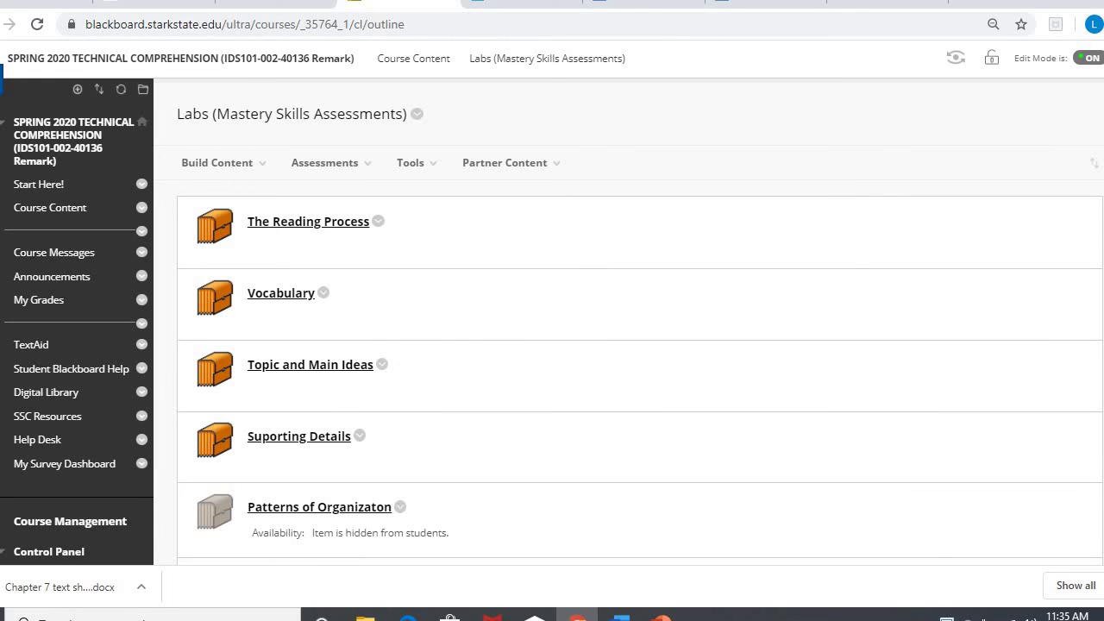
scroll(552, 328, "down", 3)
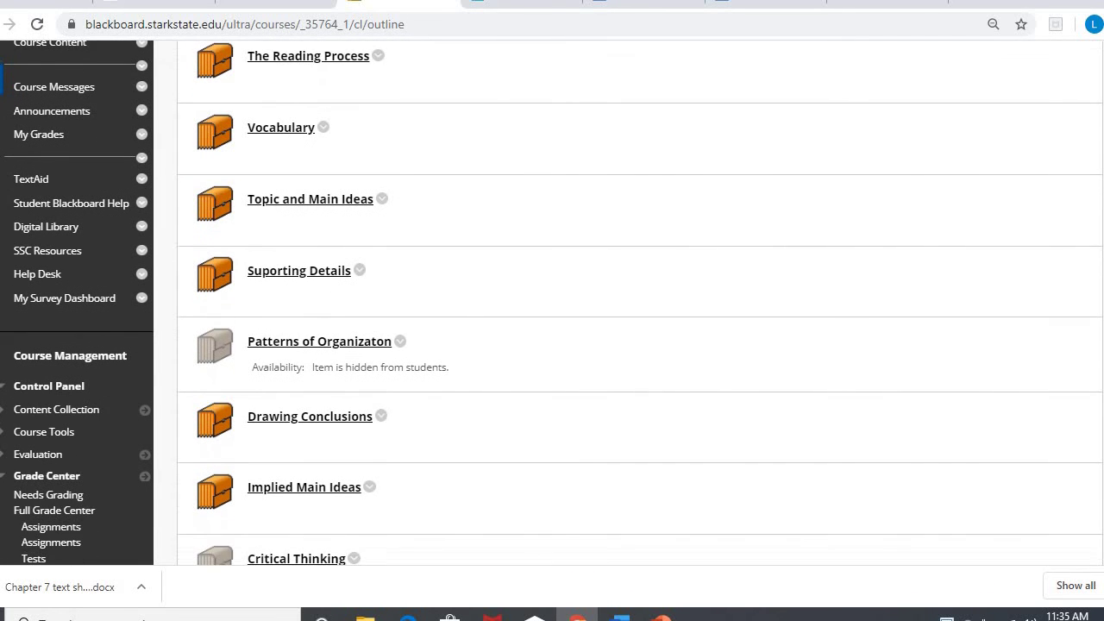
left_click(298, 419)
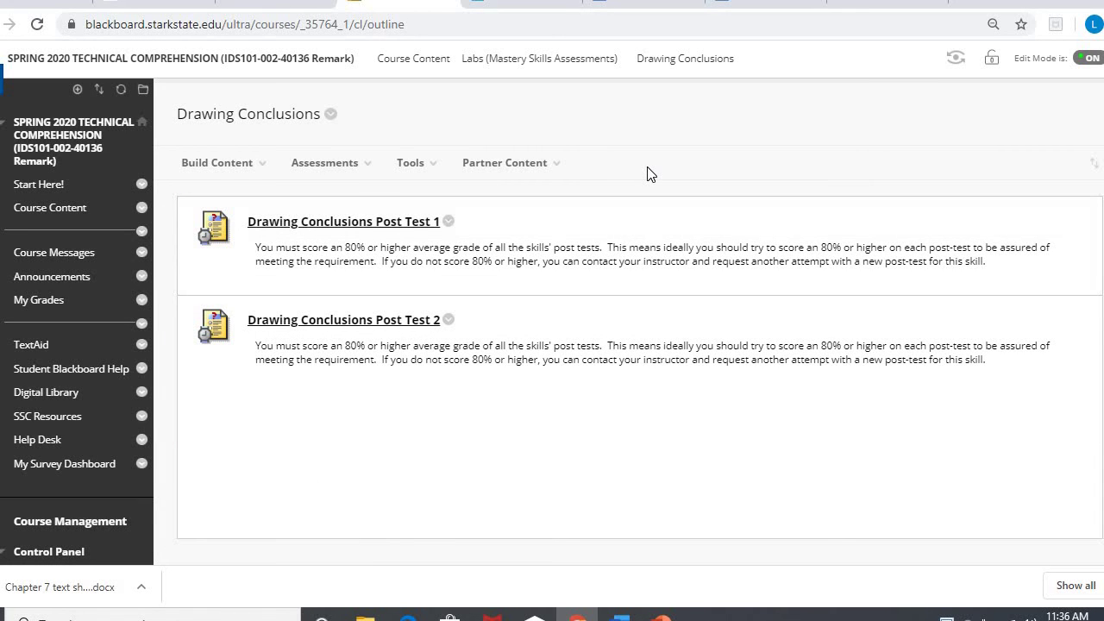
left_click(333, 224)
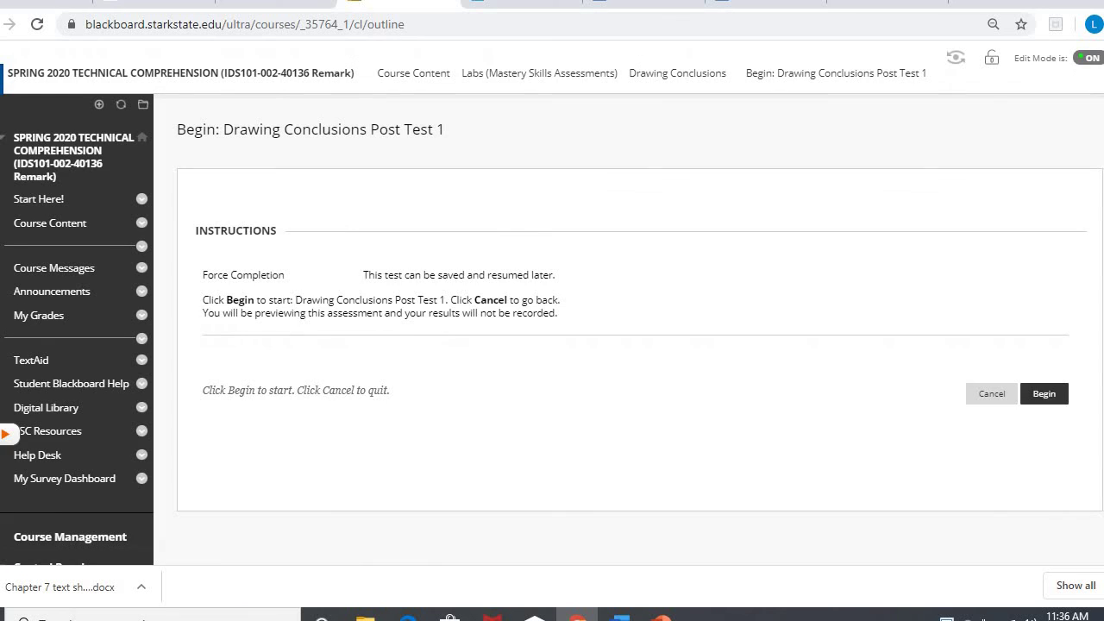
left_click(1042, 379)
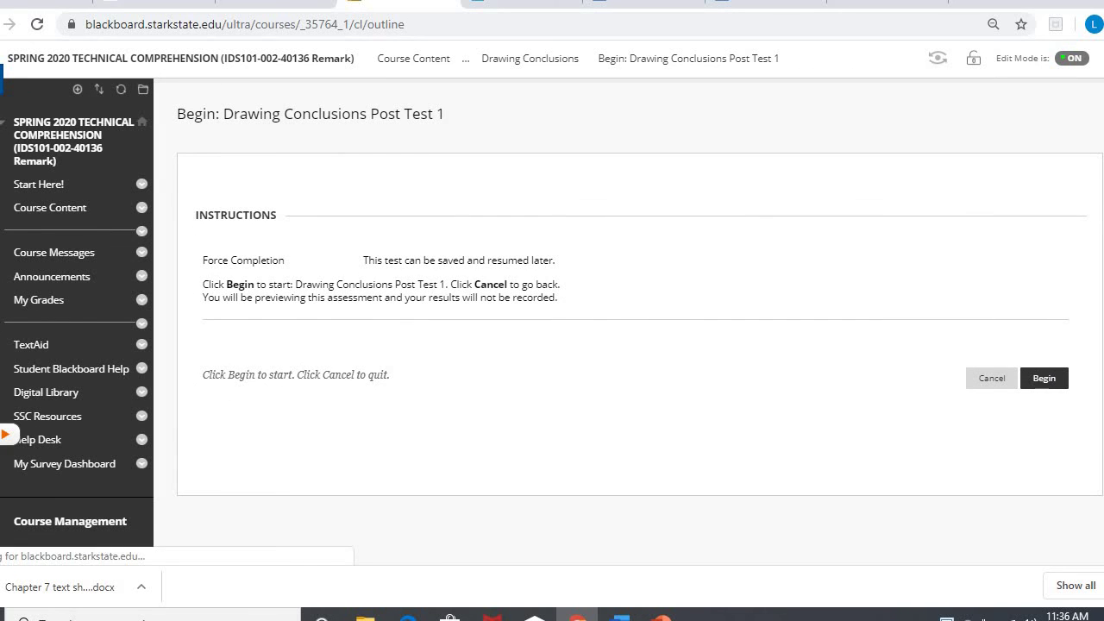
- Answer Question 1 with False and Question 2 with True
scroll(628, 328, "down", 2)
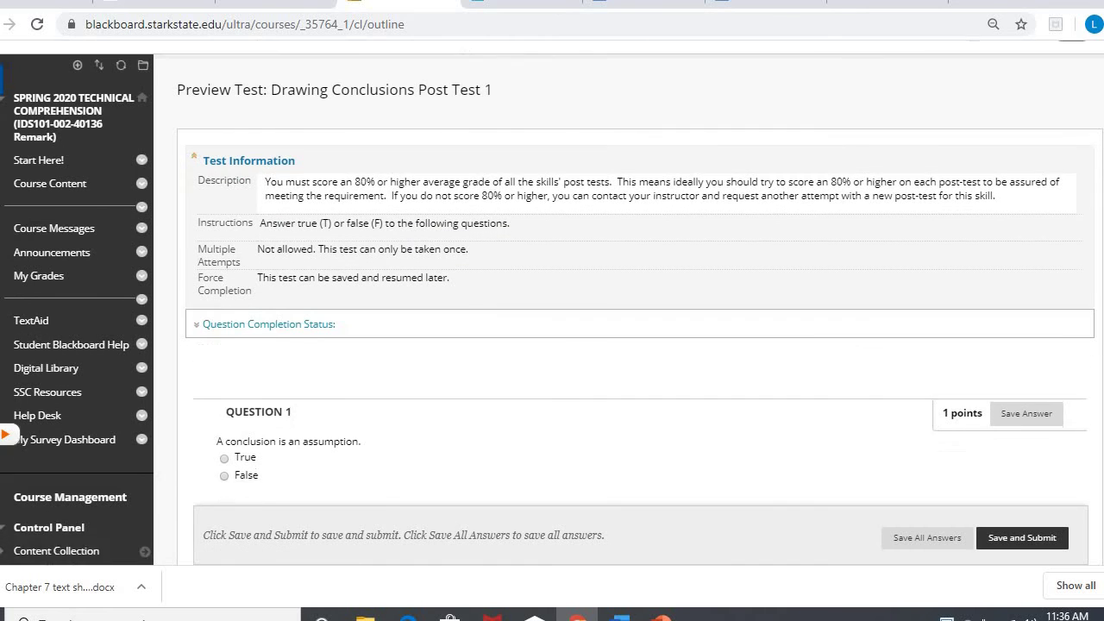
scroll(629, 328, "down", 1)
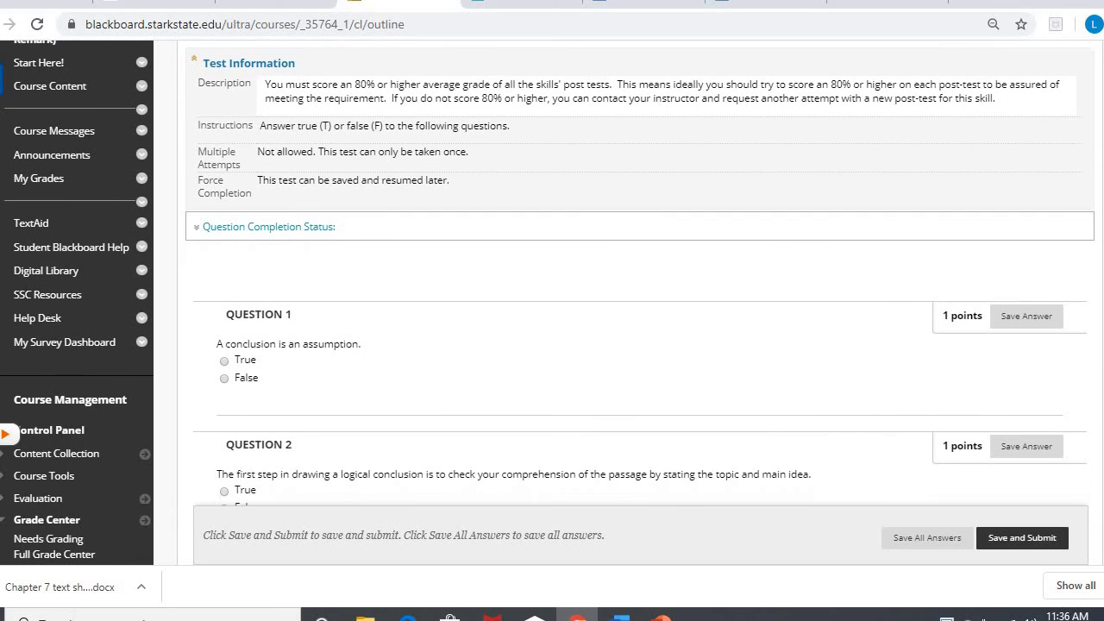
scroll(628, 328, "down", 5)
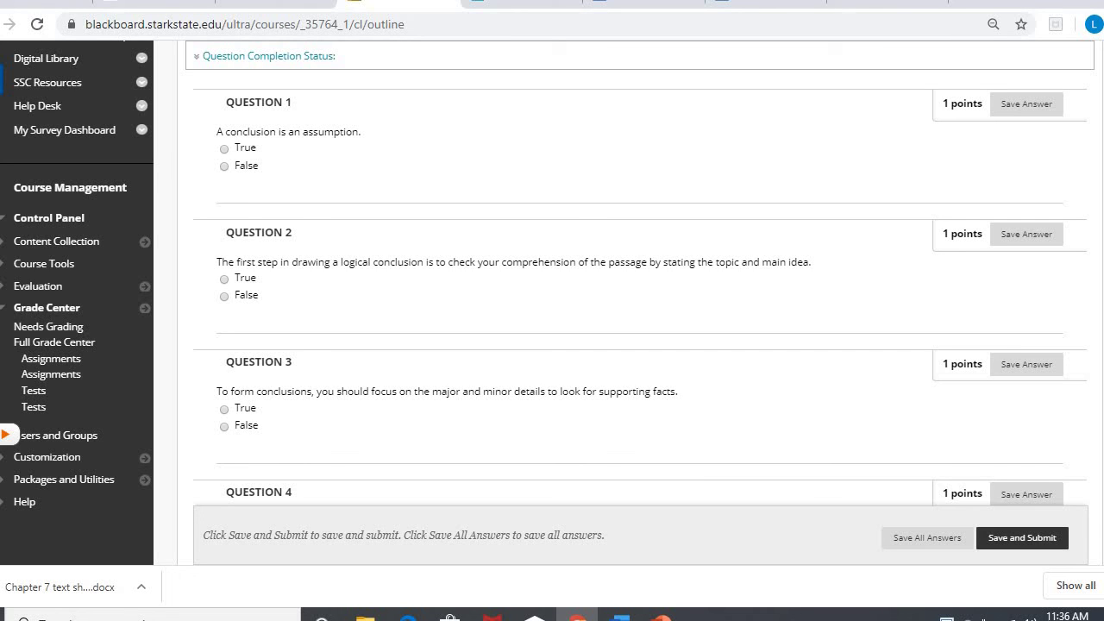
left_click(224, 167)
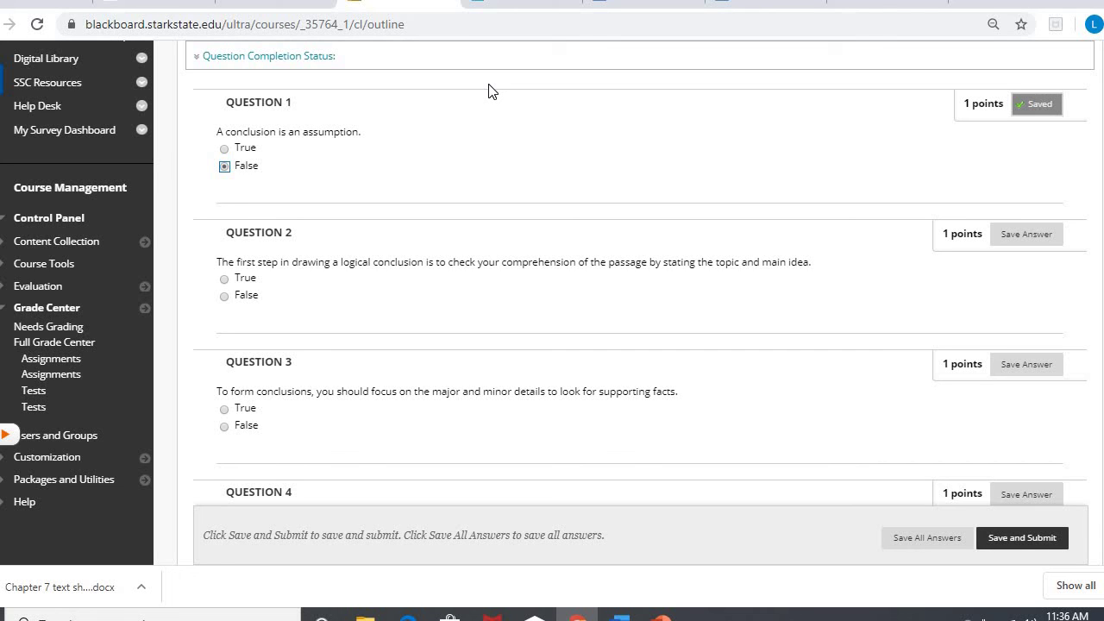
left_click(226, 287)
- Answer Question 3 with True and Question 4 with False
scroll(552, 311, "down", 2)
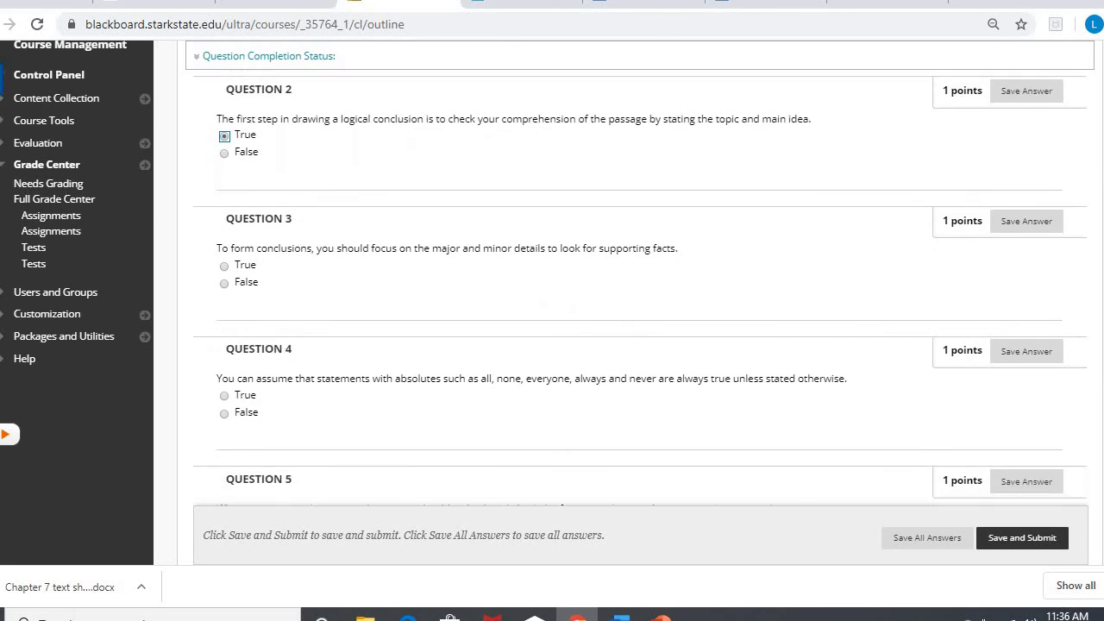
scroll(552, 310, "down", 2)
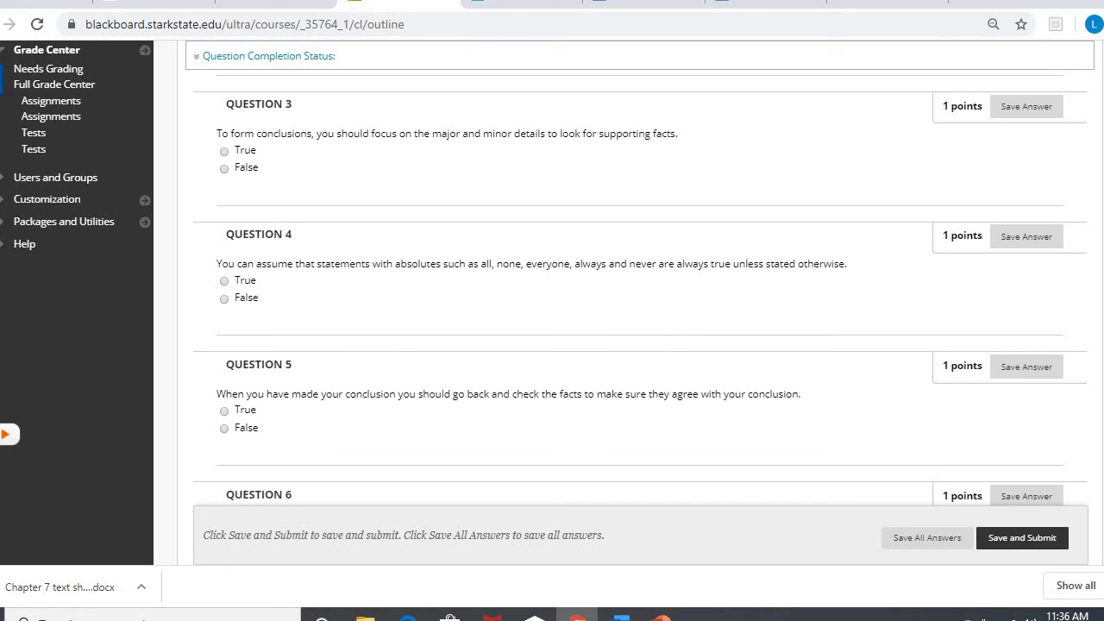
left_click(223, 151)
scroll(552, 273, "down", 3)
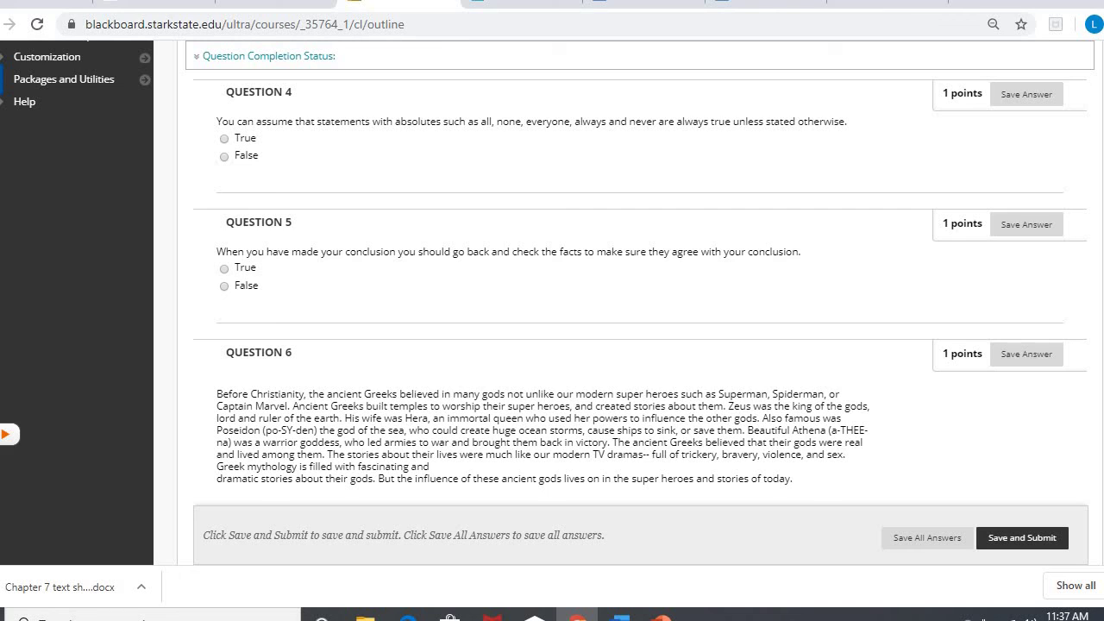
left_click(225, 156)
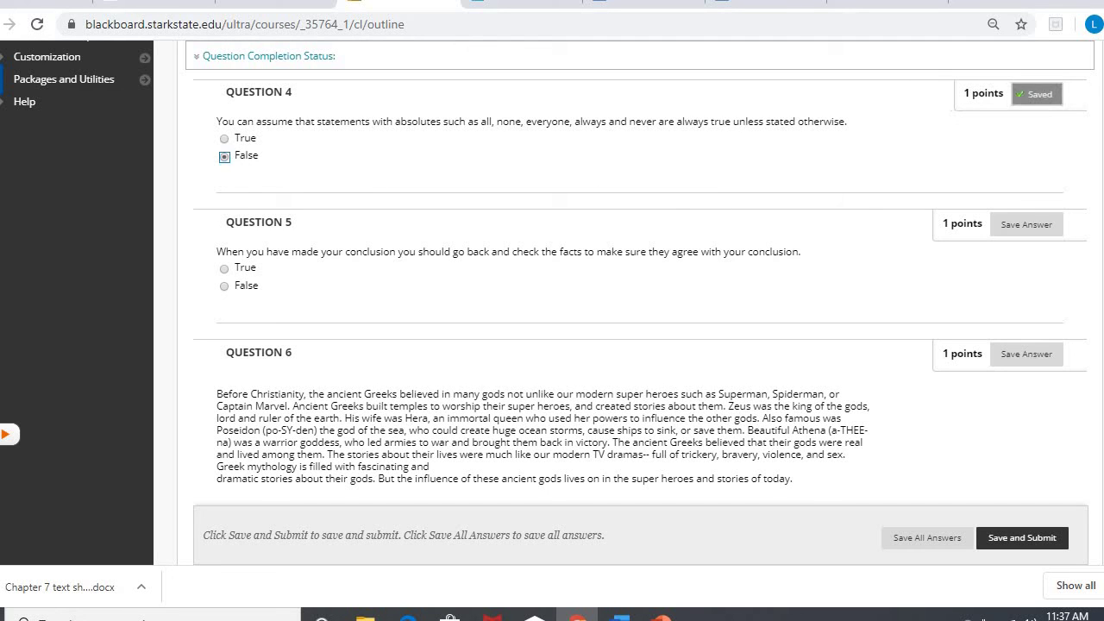
- Answer Question 5 with True and choose the passage's last sentence, "But the influence of these ancient gods lives on...", as Question 6's topic sentence
scroll(641, 288, "down", 2)
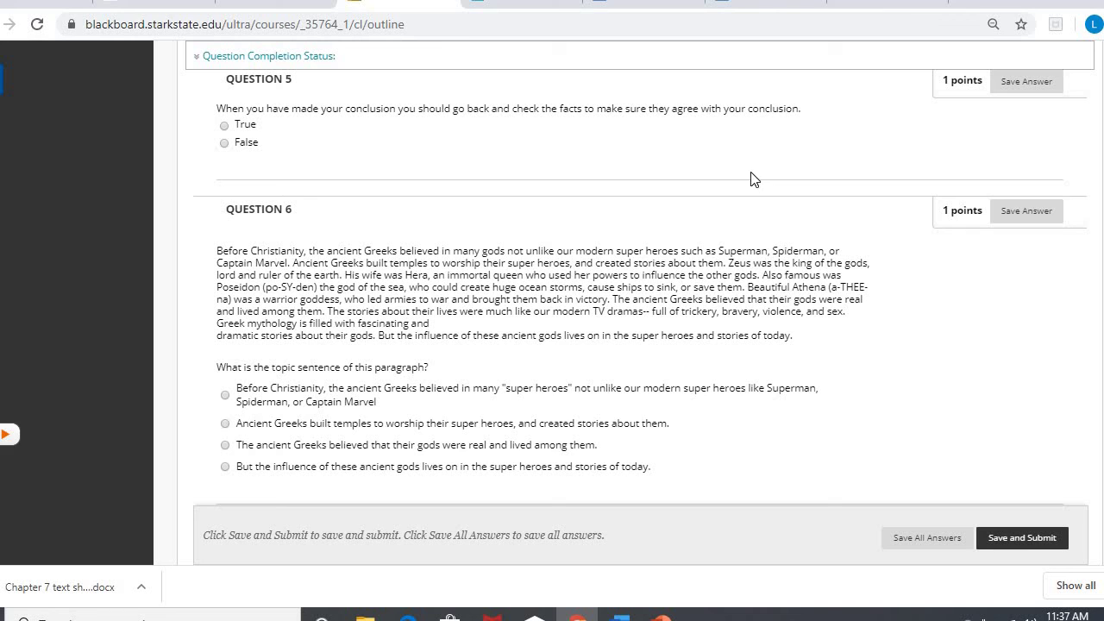
left_click(225, 125)
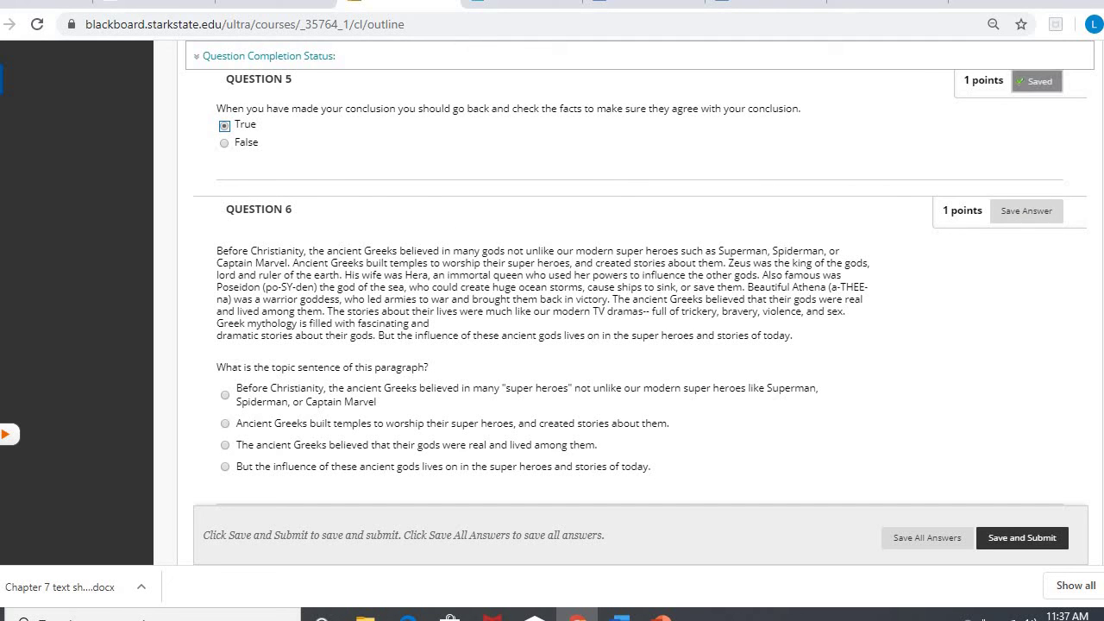
scroll(552, 285, "down", 2)
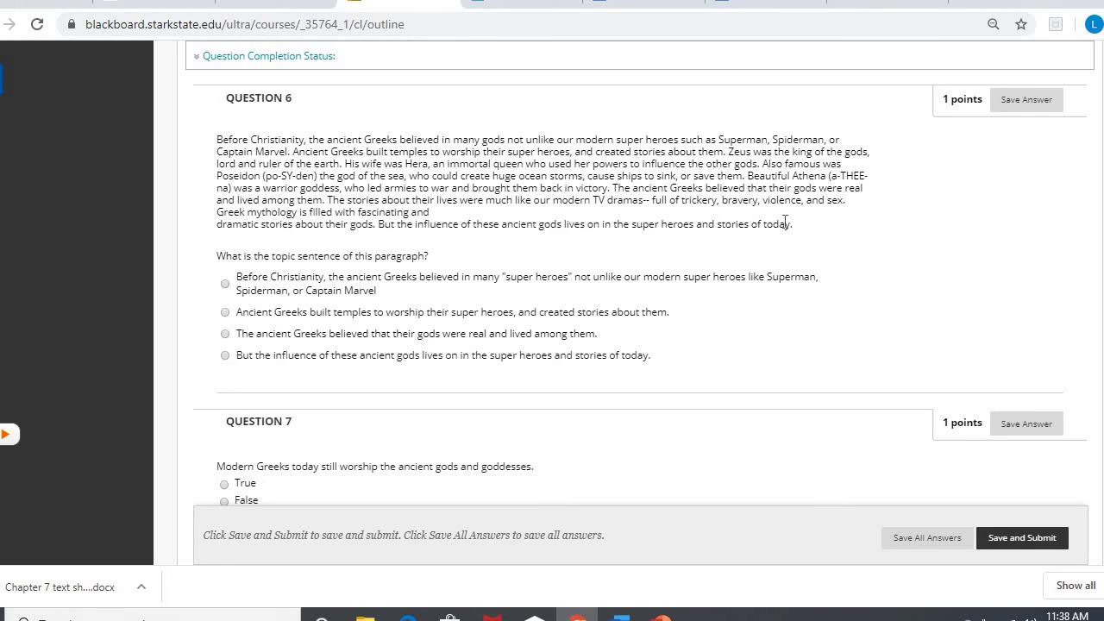
left_click_drag(803, 232, 380, 233)
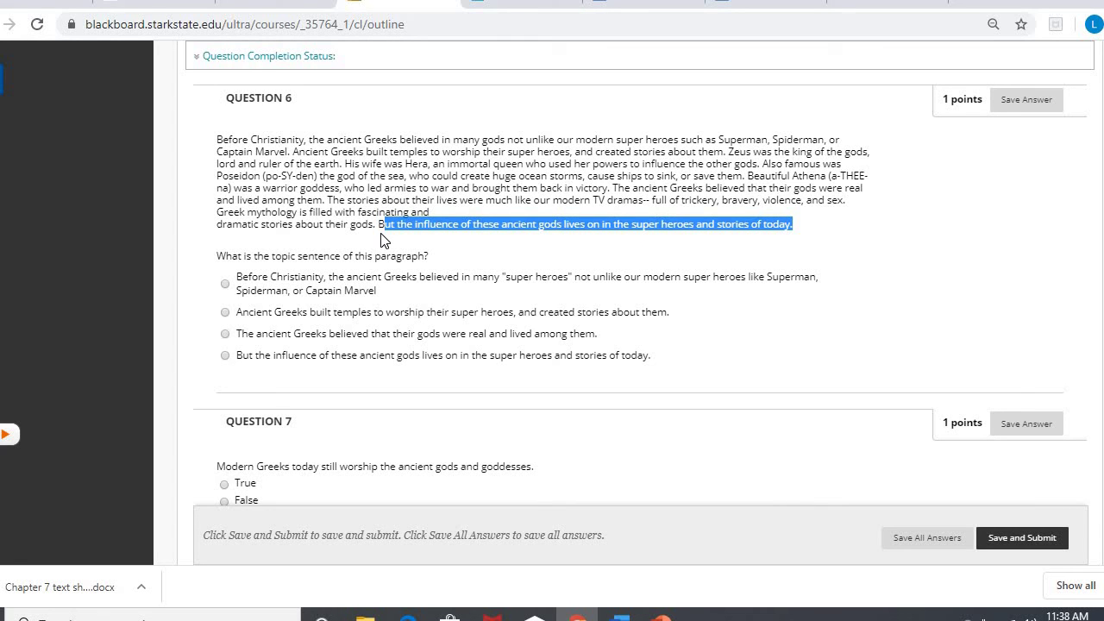
left_click(225, 355)
- Answer Question 7 with False and Question 8 with True, saving the answer
scroll(641, 288, "down", 1)
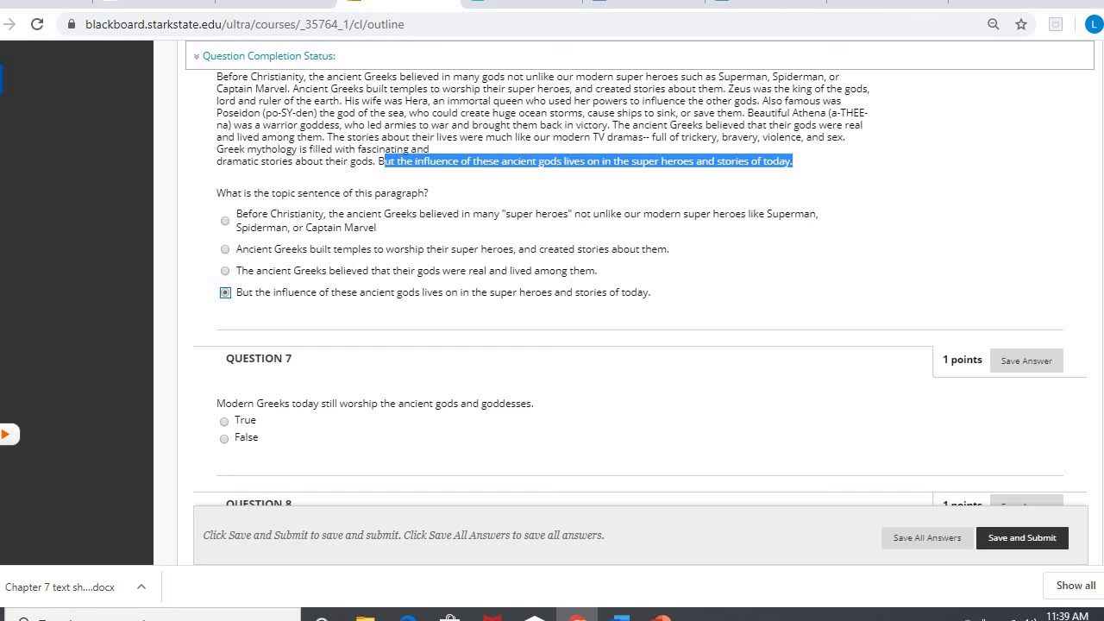
left_click(225, 440)
scroll(641, 287, "down", 2)
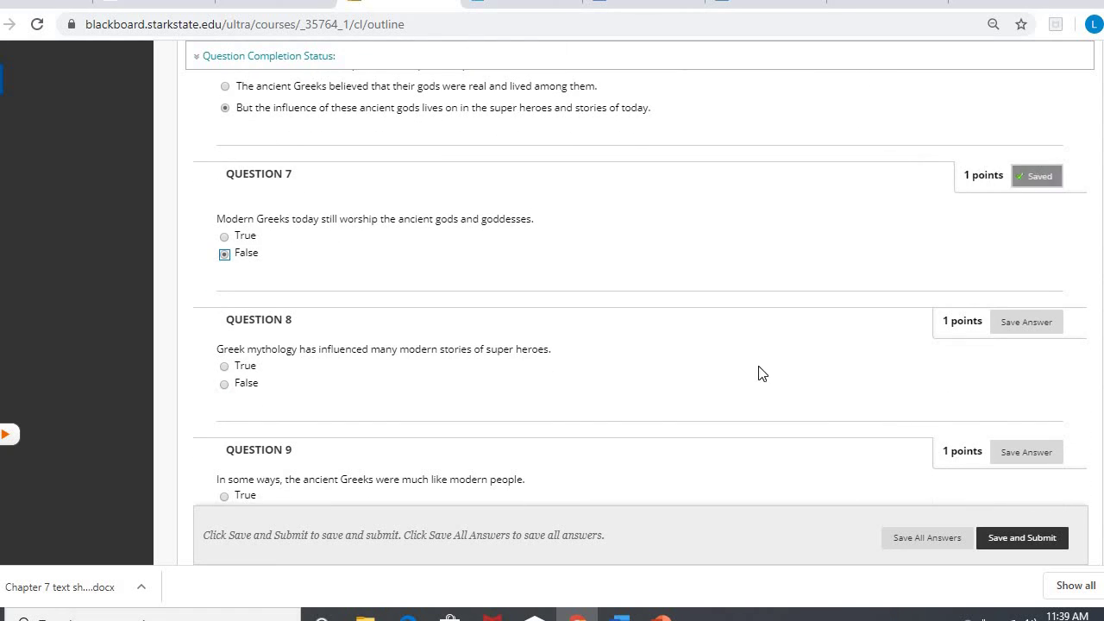
left_click(225, 366)
left_click(1014, 324)
- Recheck the Question 6 passage about the ancient Greeks and answer both Question 9 and Question 10 with True
scroll(859, 371, "down", 3)
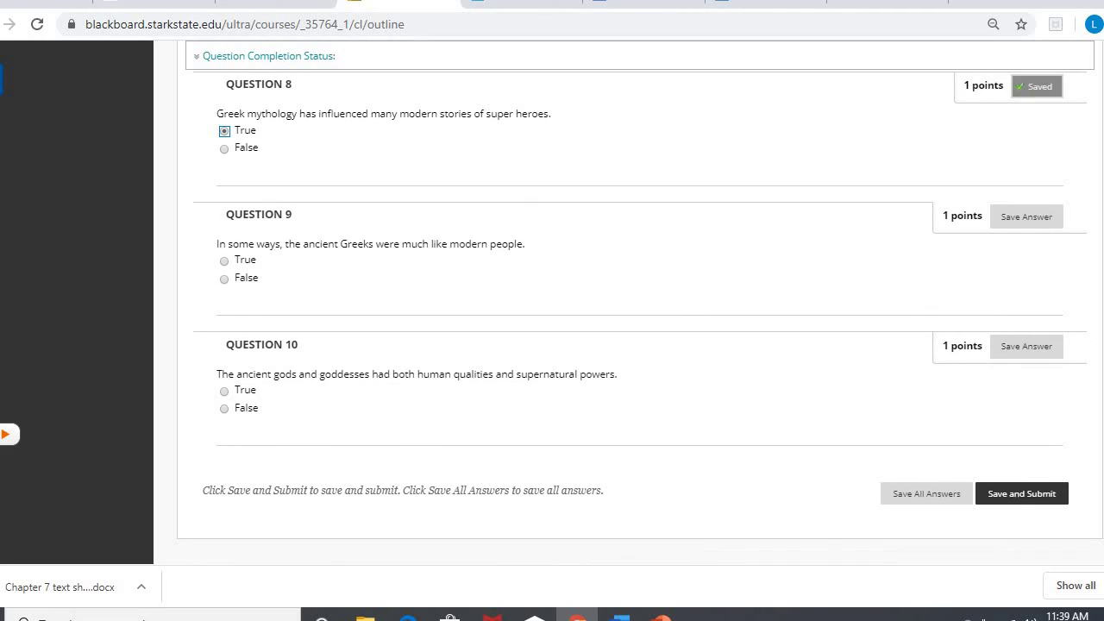
scroll(662, 314, "up", 7)
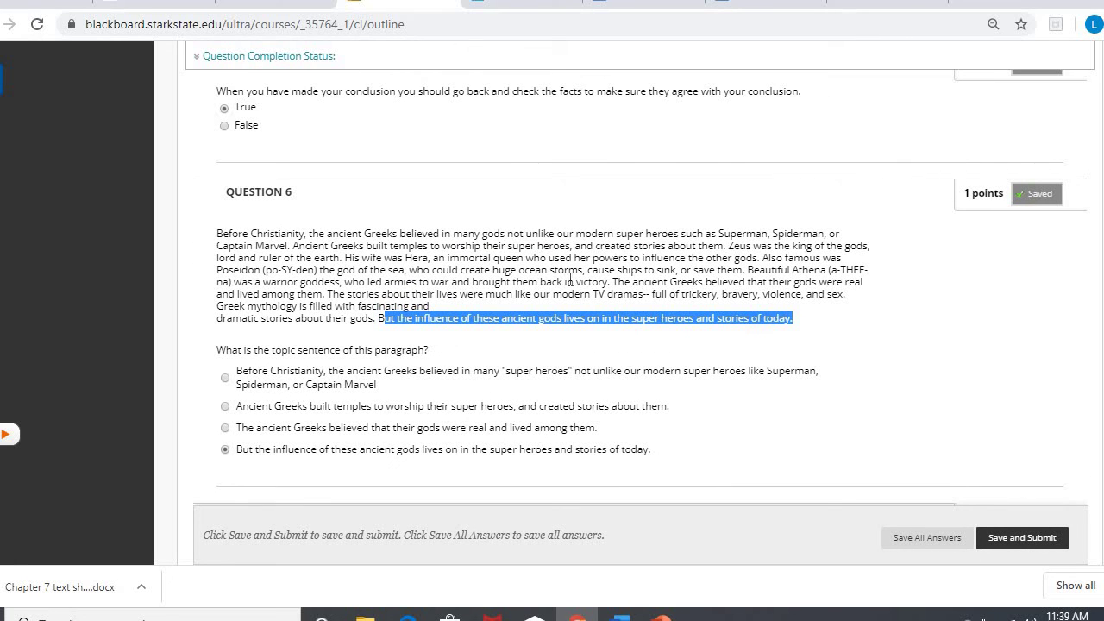
scroll(400, 301, "down", 6)
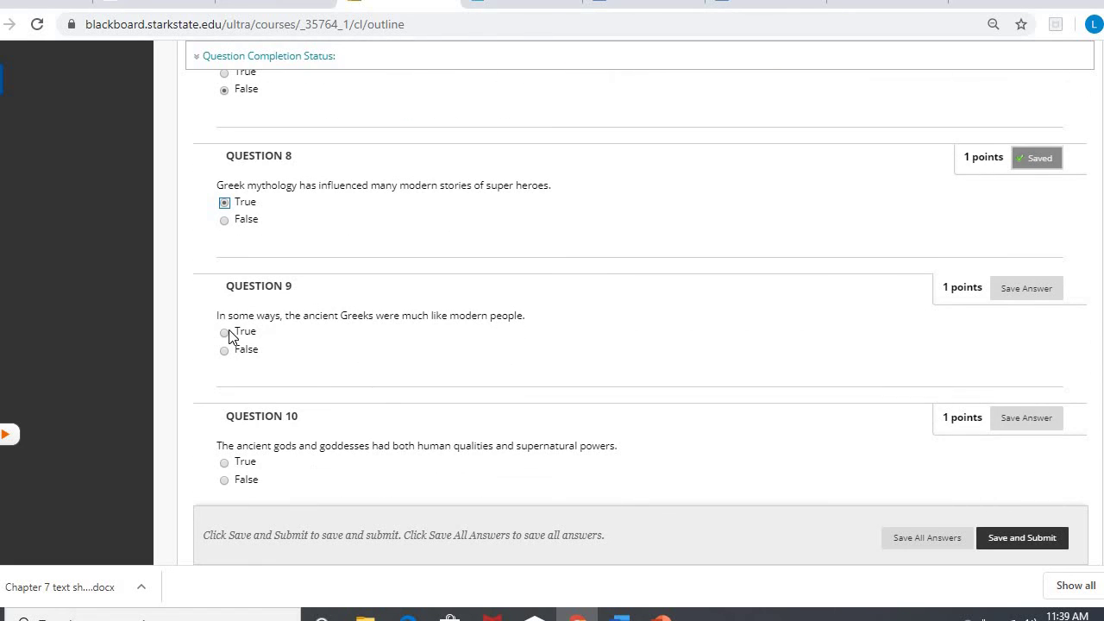
left_click(225, 332)
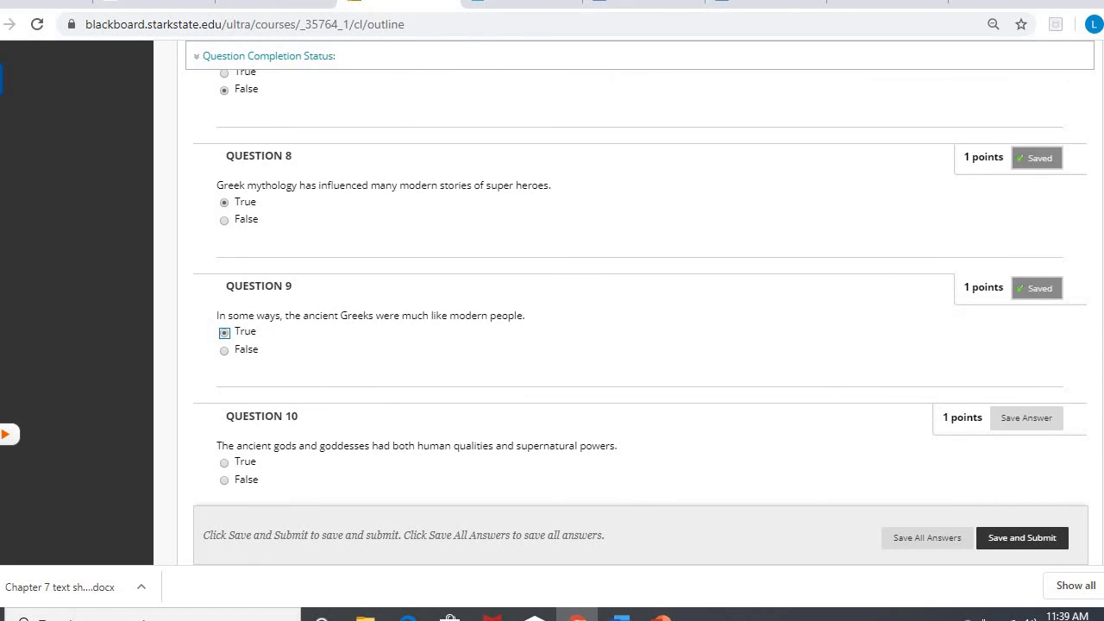
scroll(552, 319, "down", 1)
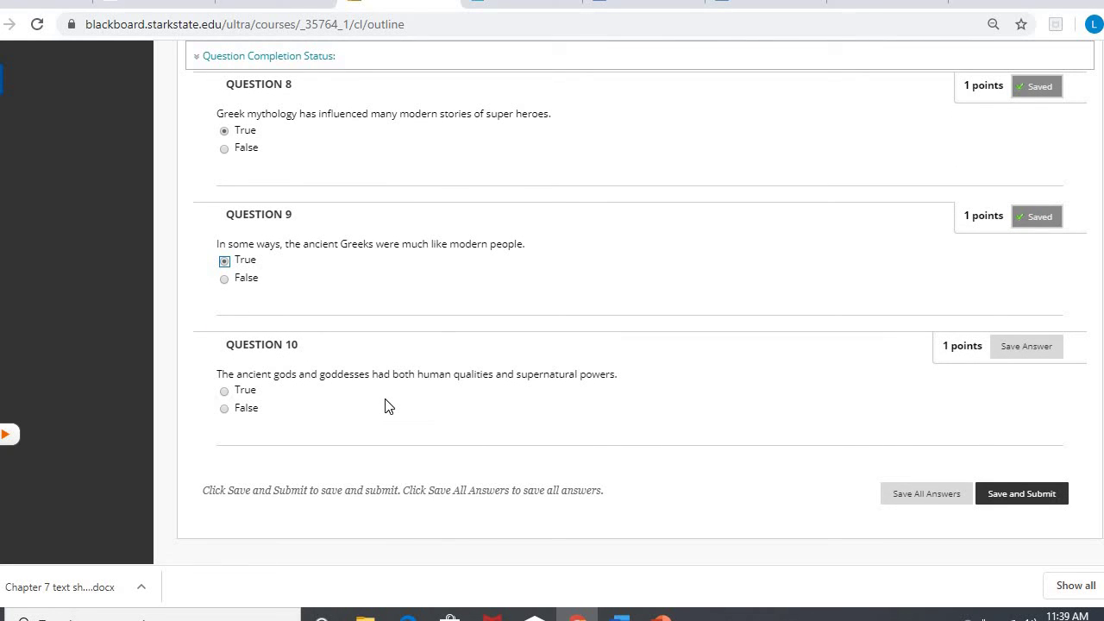
left_click(245, 390)
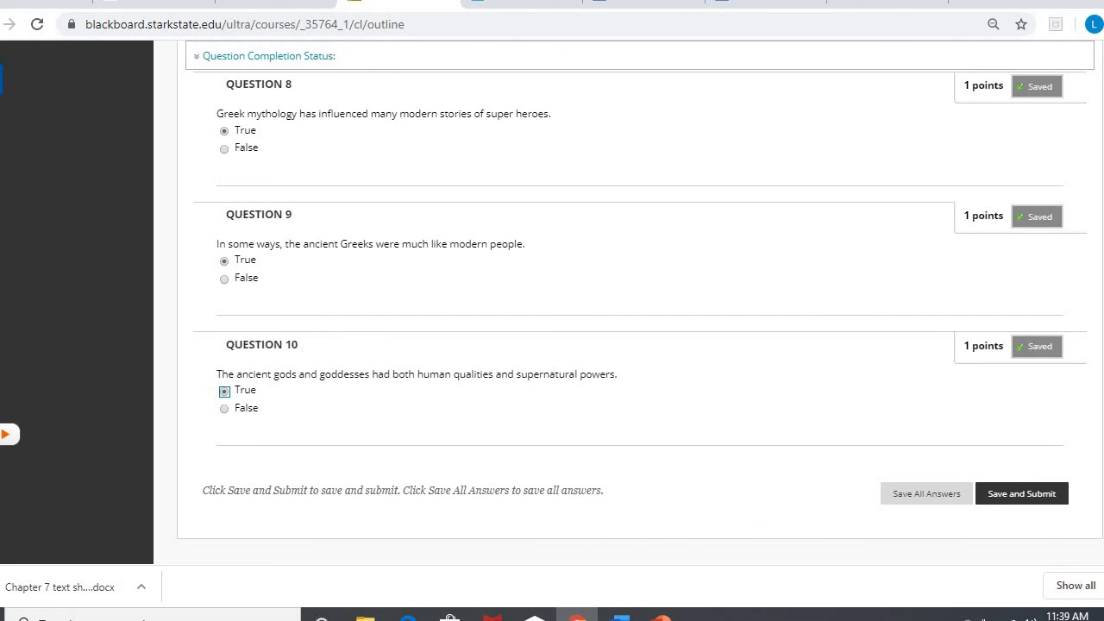
scroll(552, 319, "up", 6)
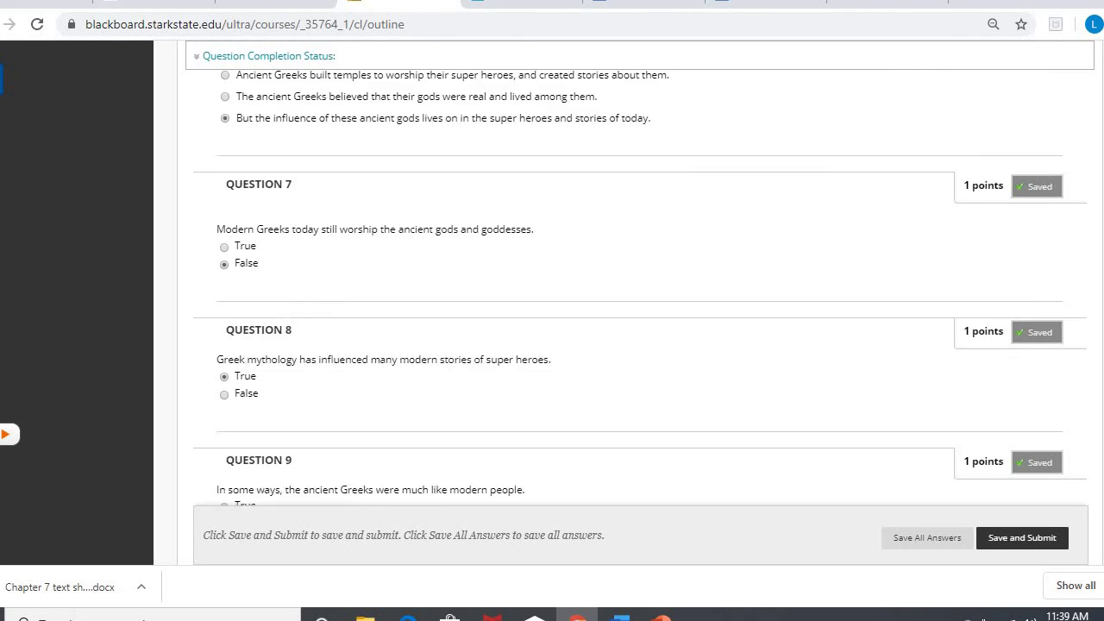
scroll(552, 319, "up", 12)
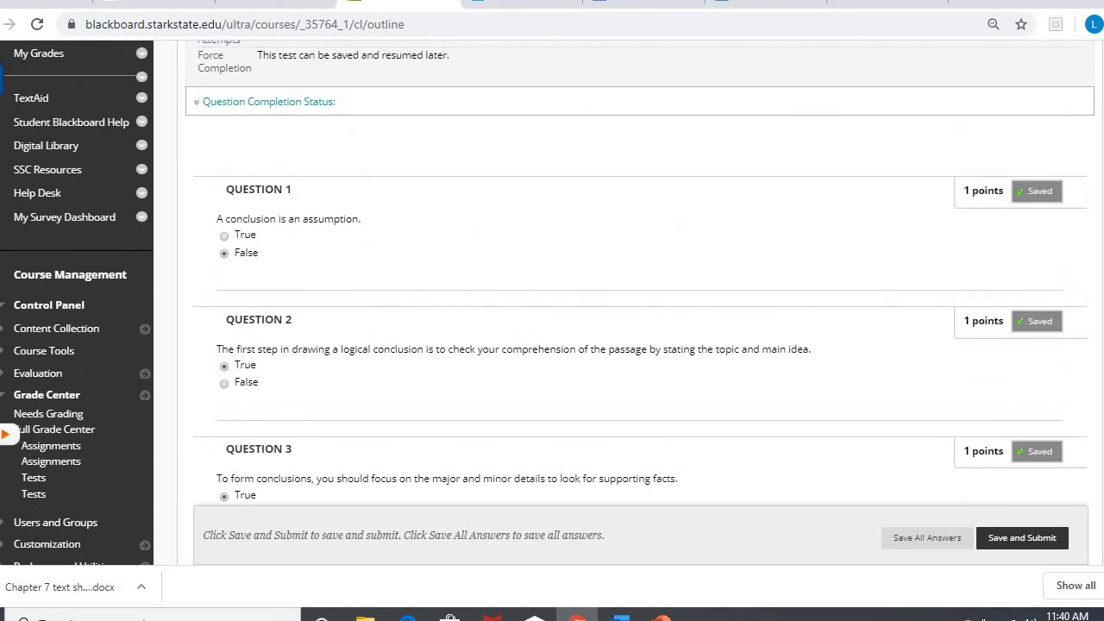
scroll(552, 319, "up", 3)
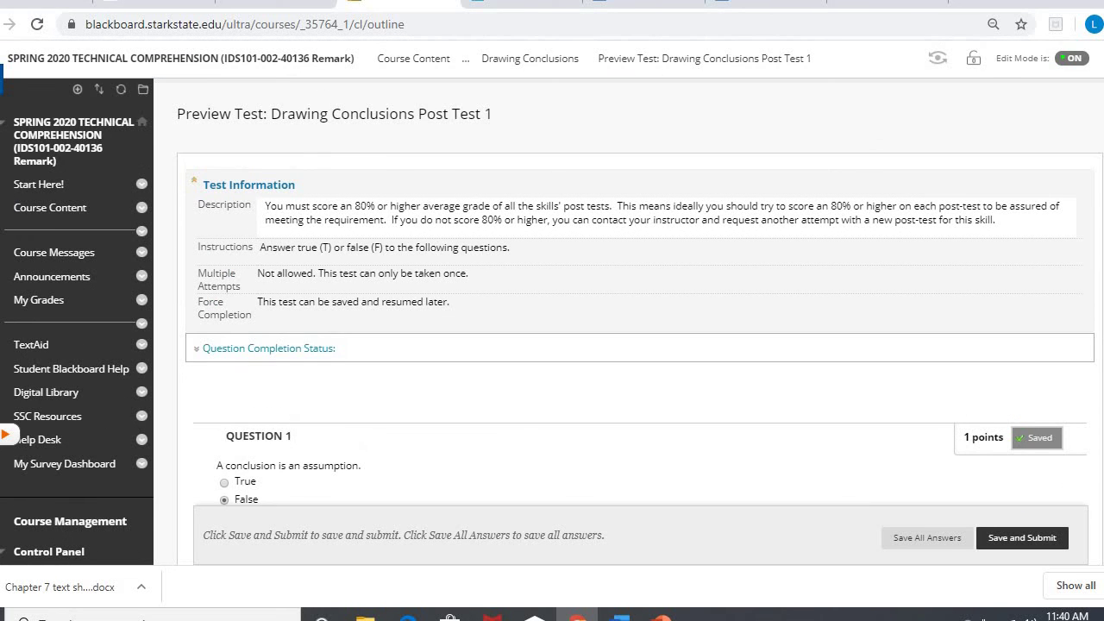